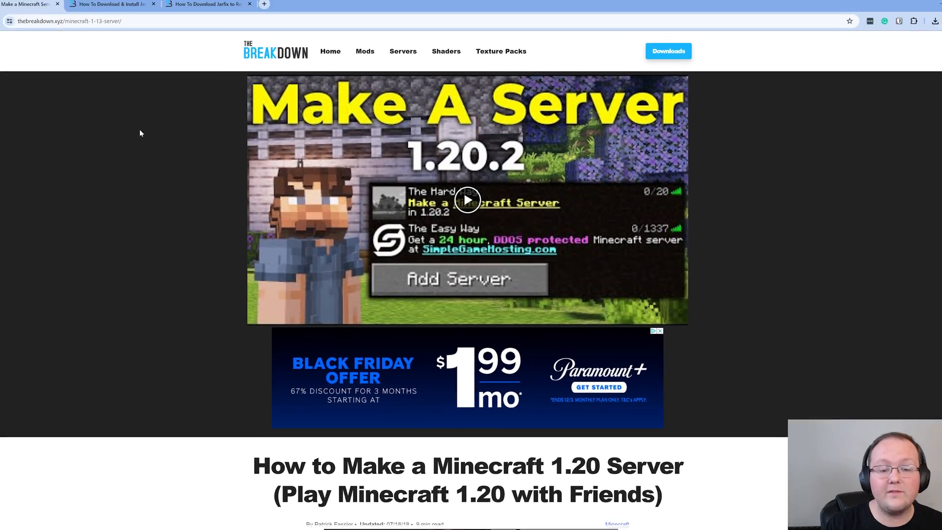
pyautogui.scroll(-4, 174, 145)
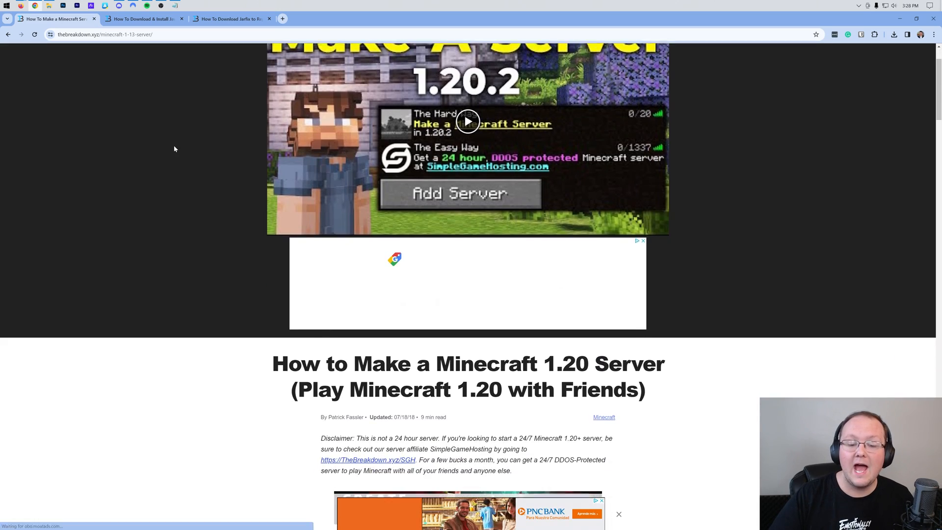
pyautogui.scroll(-4, 174, 145)
pyautogui.scroll(-3, 175, 145)
pyautogui.scroll(-3, 174, 141)
pyautogui.scroll(-2, 174, 138)
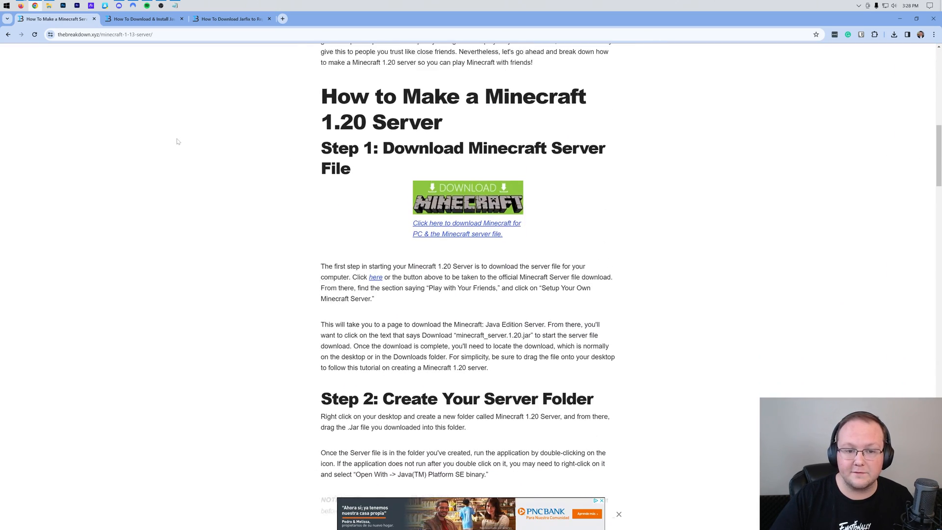
pyautogui.scroll(8, 173, 137)
pyautogui.scroll(3, 174, 137)
pyautogui.scroll(-3, 422, 155)
pyautogui.scroll(5, 421, 154)
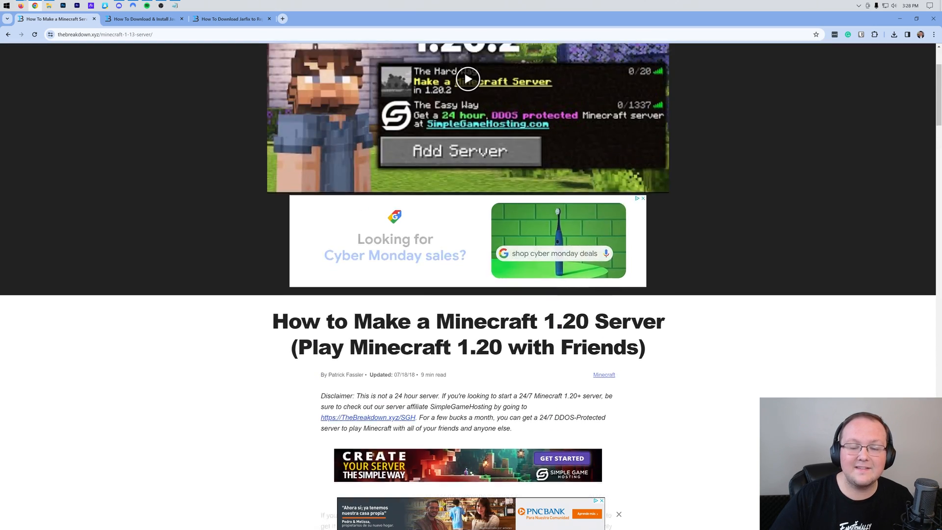
pyautogui.scroll(4, 737, 255)
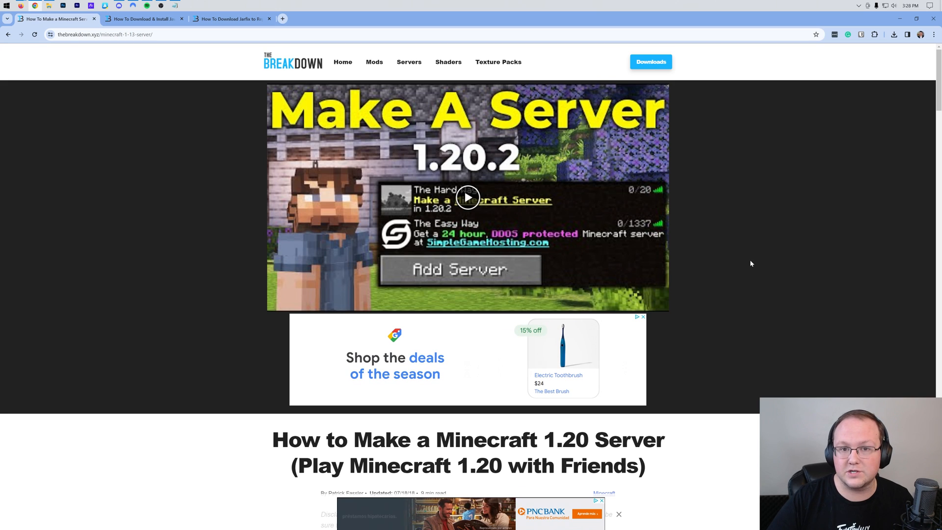
# - Flip between the Java download article and the Jarfix article, settling on the Java article
pyautogui.click(140, 18)
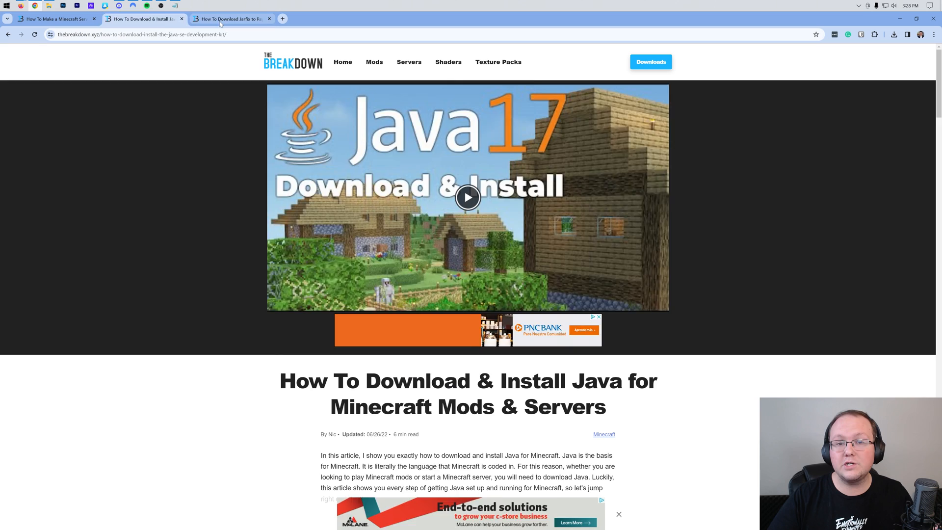
pyautogui.click(220, 18)
pyautogui.click(154, 18)
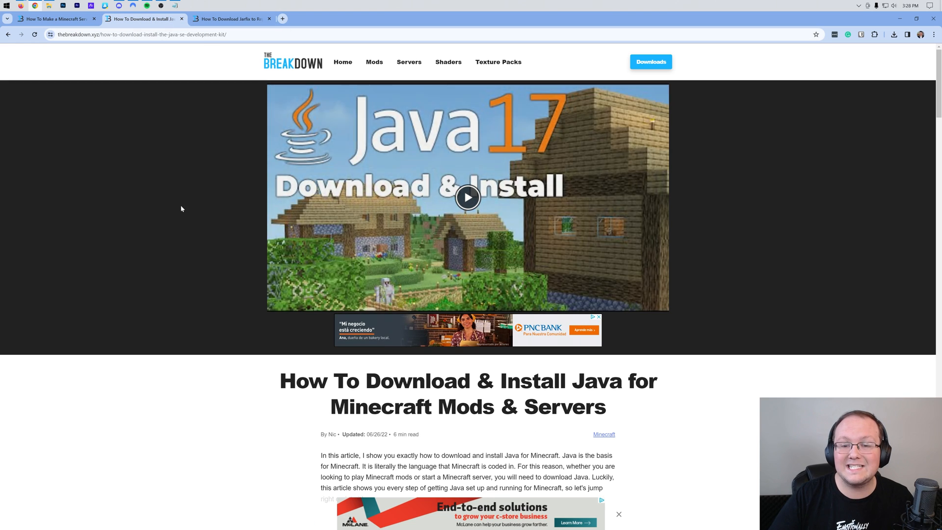
pyautogui.scroll(-3, 231, 211)
pyautogui.scroll(-2, 230, 212)
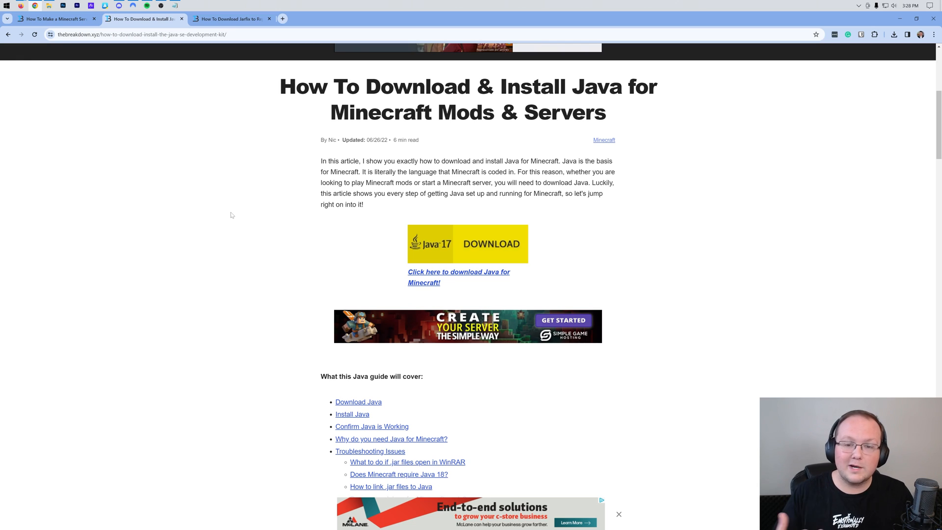
pyautogui.click(235, 19)
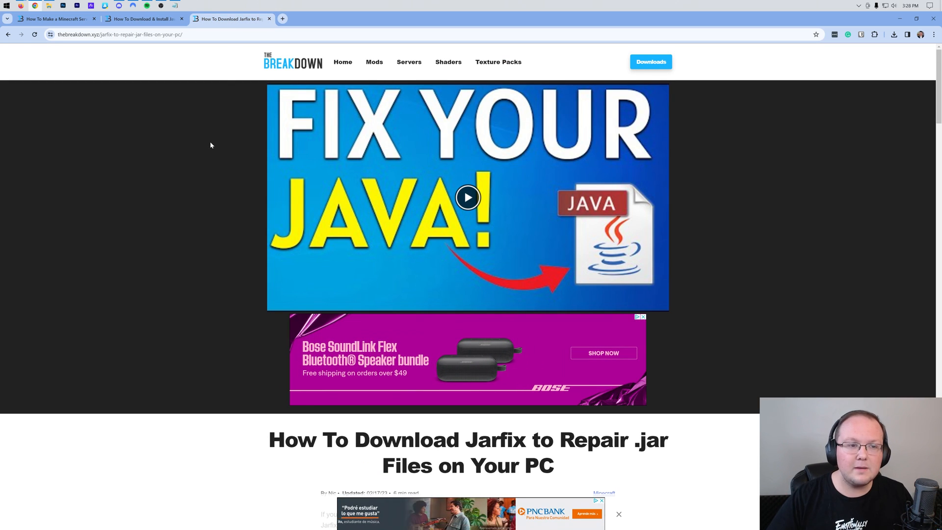
pyautogui.click(143, 19)
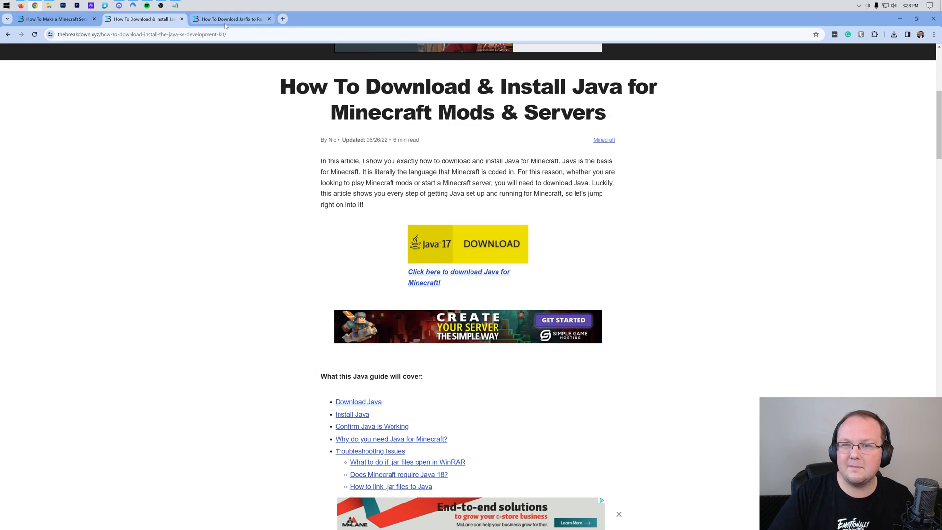
pyautogui.scroll(5, 253, 196)
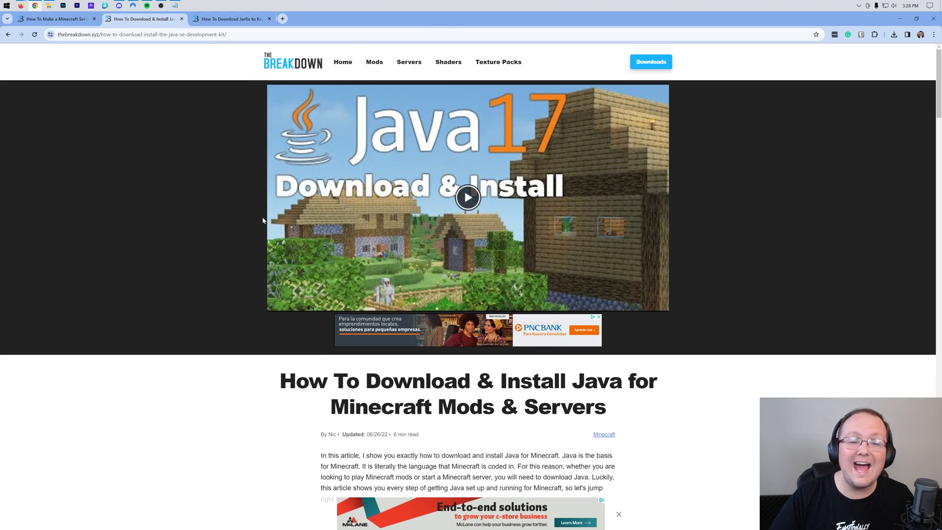
# - Minimize Chrome and create a New Text Document in the Minecraft Server folder with the default name
pyautogui.click(901, 19)
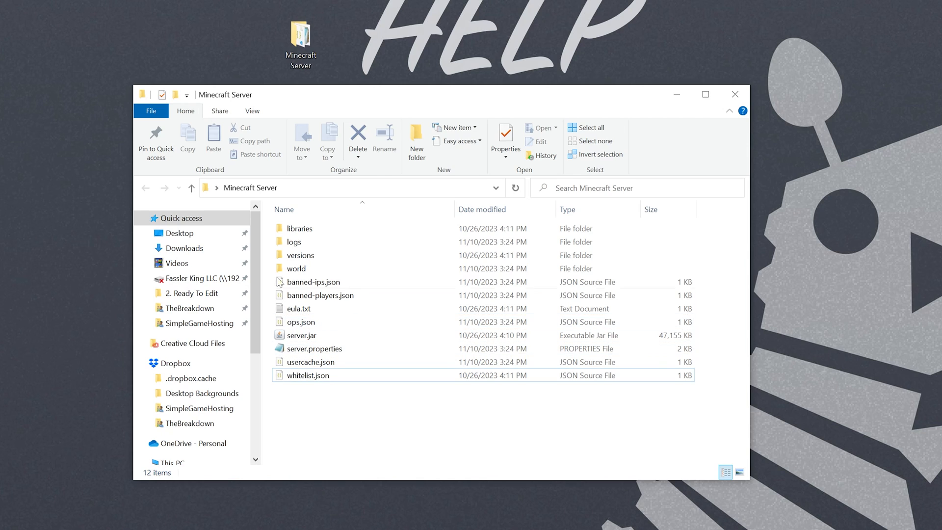
pyautogui.rightClick(268, 257)
pyautogui.moveTo(298, 422)
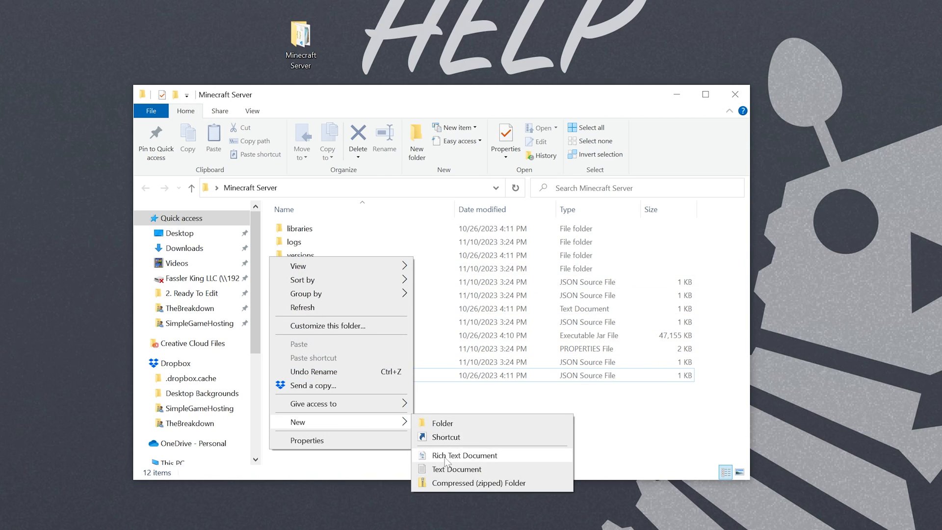
pyautogui.click(456, 469)
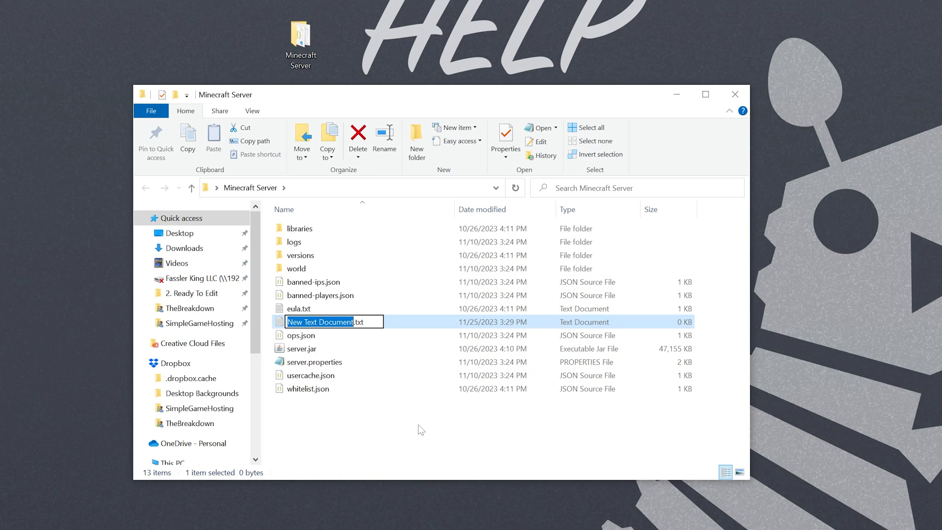
pyautogui.click(376, 442)
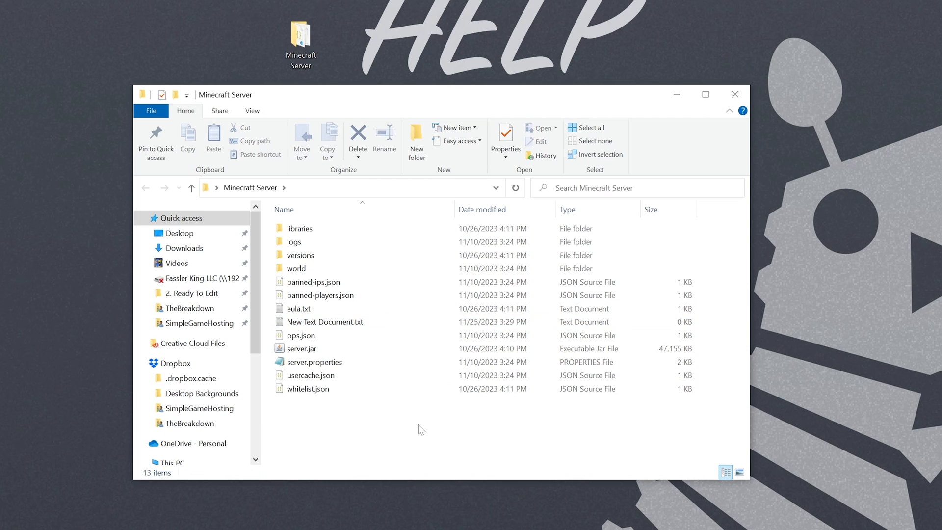
# - Open the new text file in Notepad and shrink its window beside the scratch notes
pyautogui.doubleClick(323, 322)
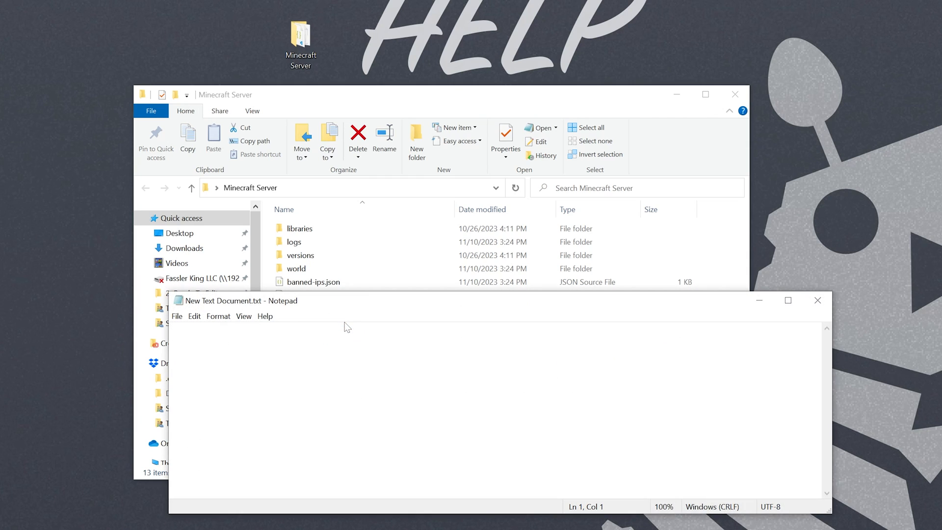
pyautogui.moveTo(826, 511)
pyautogui.mouseDown()
pyautogui.moveTo(716, 519)
pyautogui.moveTo(545, 368)
pyautogui.mouseUp()
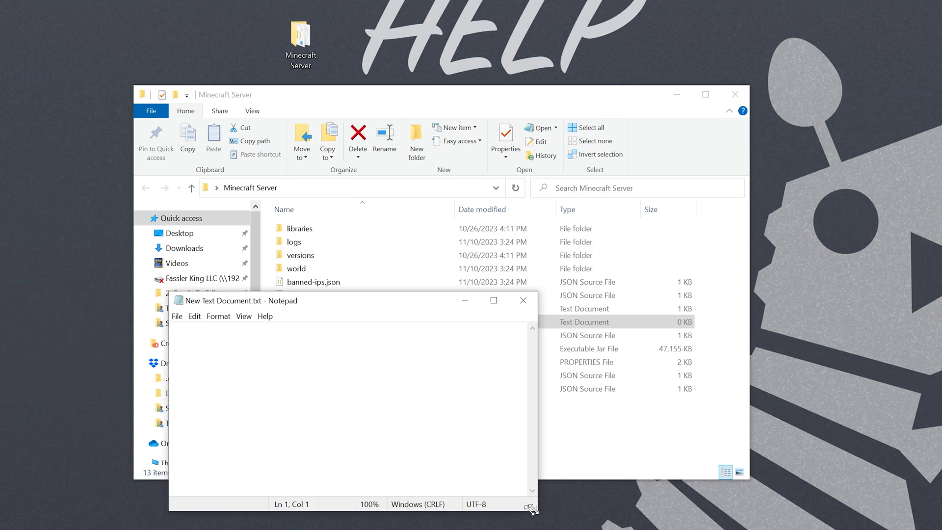
pyautogui.moveTo(410, 300); pyautogui.dragTo(627, 147)
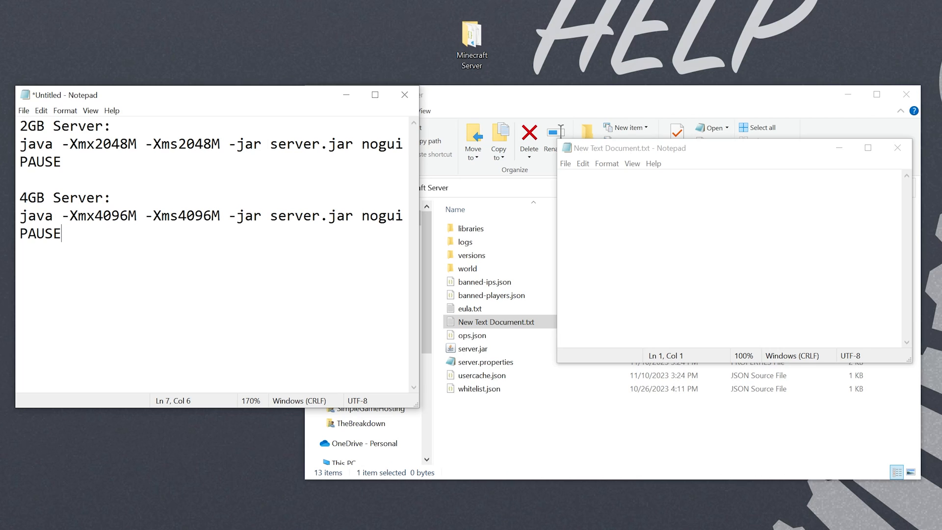
# - Review the scratch notes, checking the -Xmx4096M and -Xms4096M memory values on the 4GB line
pyautogui.click(36, 126)
pyautogui.click(88, 233)
pyautogui.moveTo(95, 216); pyautogui.dragTo(212, 216)
pyautogui.click(221, 215)
pyautogui.moveTo(88, 216); pyautogui.dragTo(220, 215)
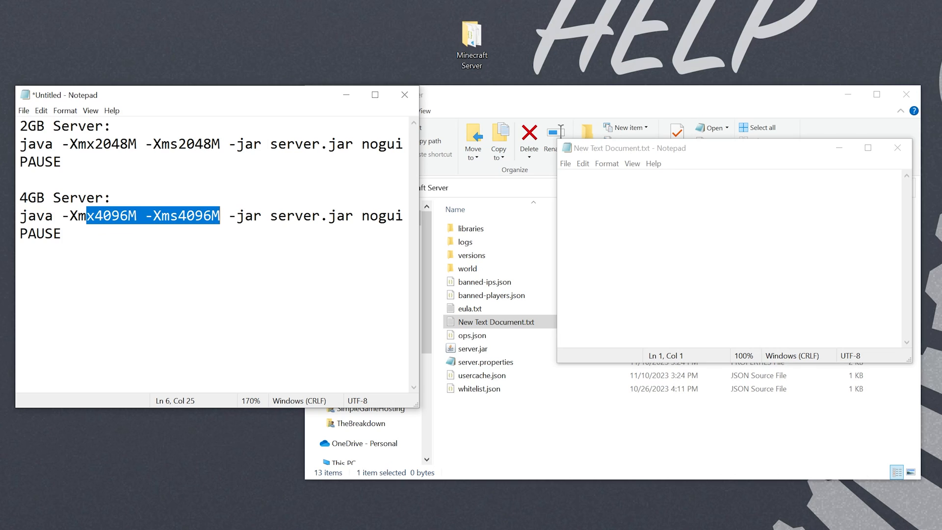
pyautogui.click(221, 233)
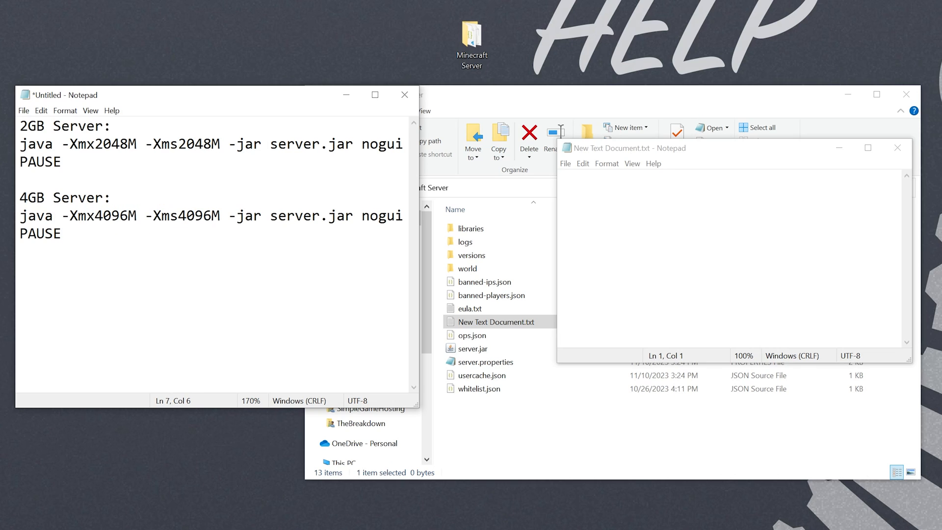
# - Copy the 4GB launch line with its PAUSE and paste it into the new text document
pyautogui.moveTo(62, 233); pyautogui.dragTo(20, 215)
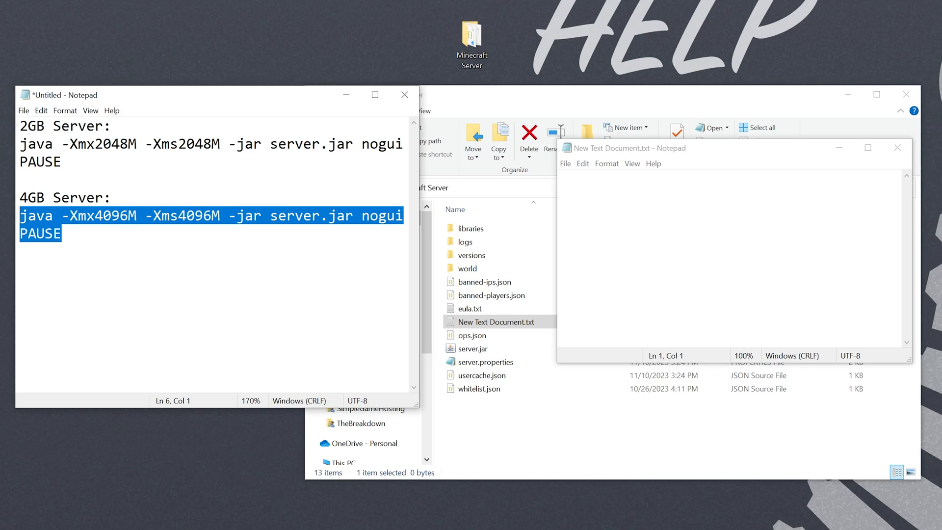
pyautogui.click(732, 257)
pyautogui.write('java -Xmx4096M -Xms4096M -jar server.jar nogui PAUSE')
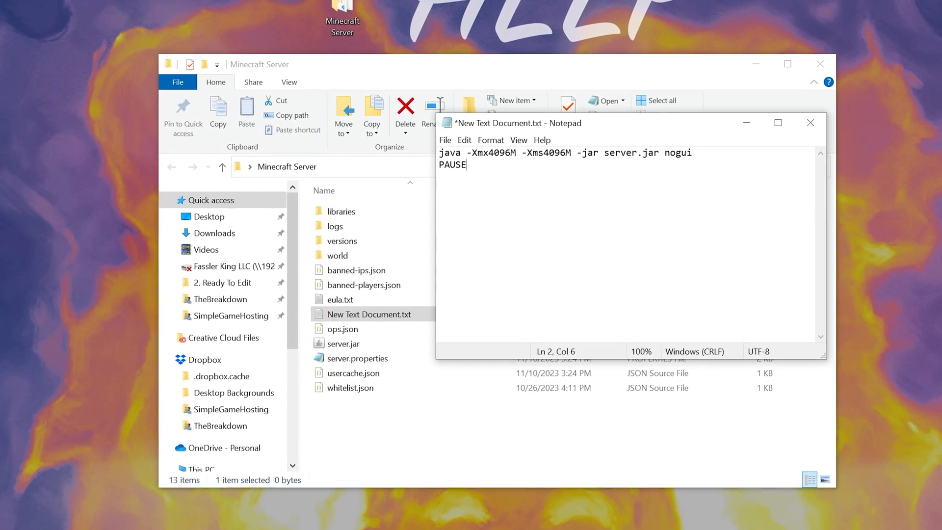
# - Save the document as run.bat with Save as type set to All Files
pyautogui.click(425, 137)
pyautogui.click(442, 209)
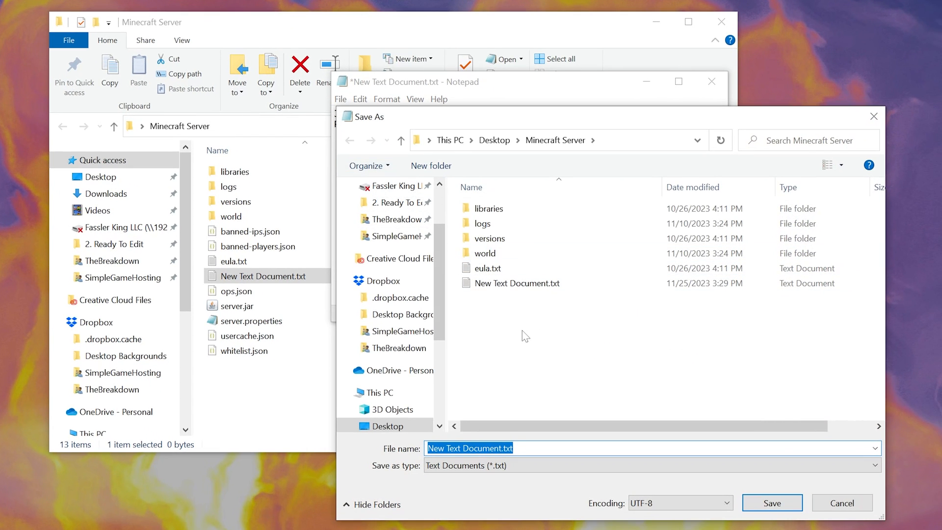
pyautogui.write('run.bat')
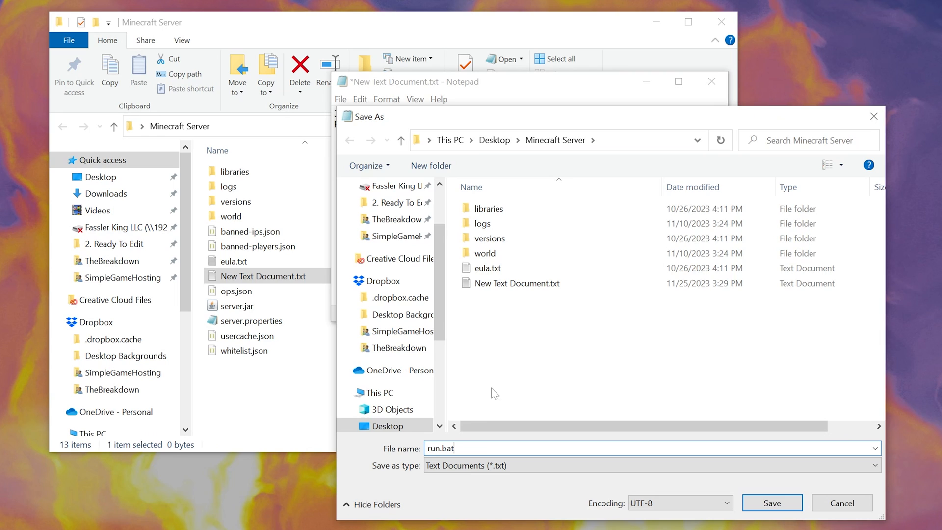
pyautogui.click(459, 464)
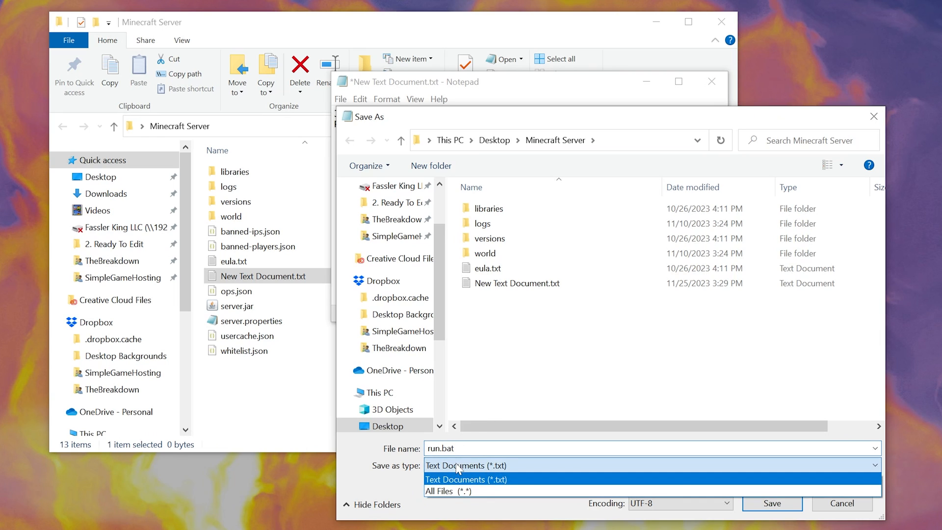
pyautogui.click(458, 490)
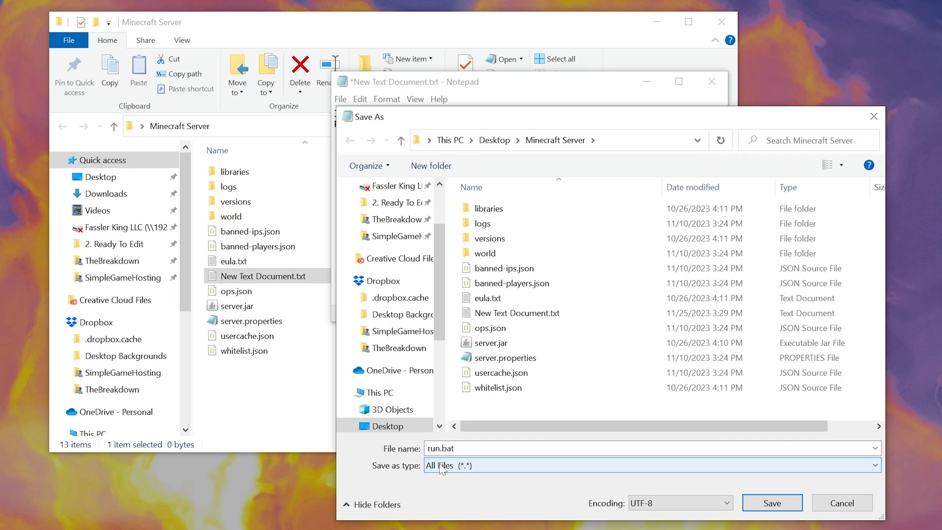
pyautogui.click(772, 503)
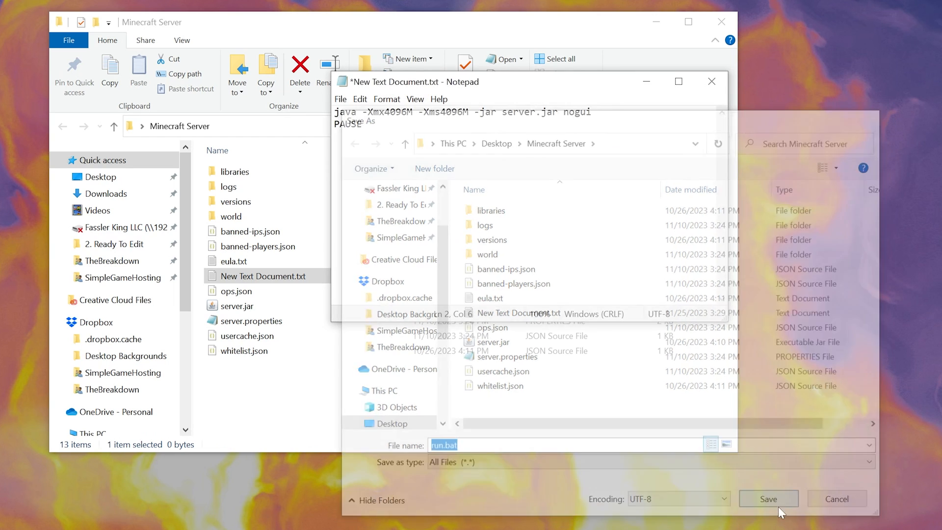
# - Close Notepad, turn on File name extensions in the View ribbon and select run.bat
pyautogui.click(711, 81)
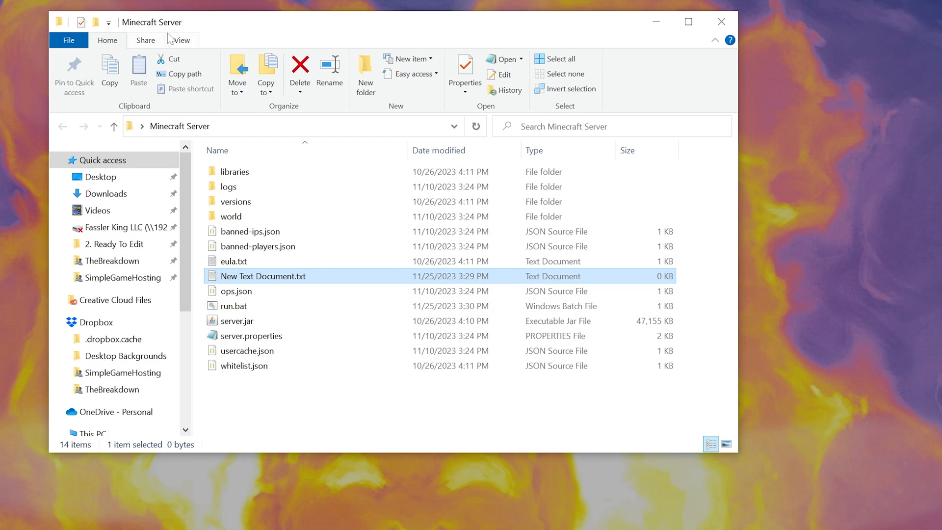
pyautogui.click(182, 40)
pyautogui.click(516, 74)
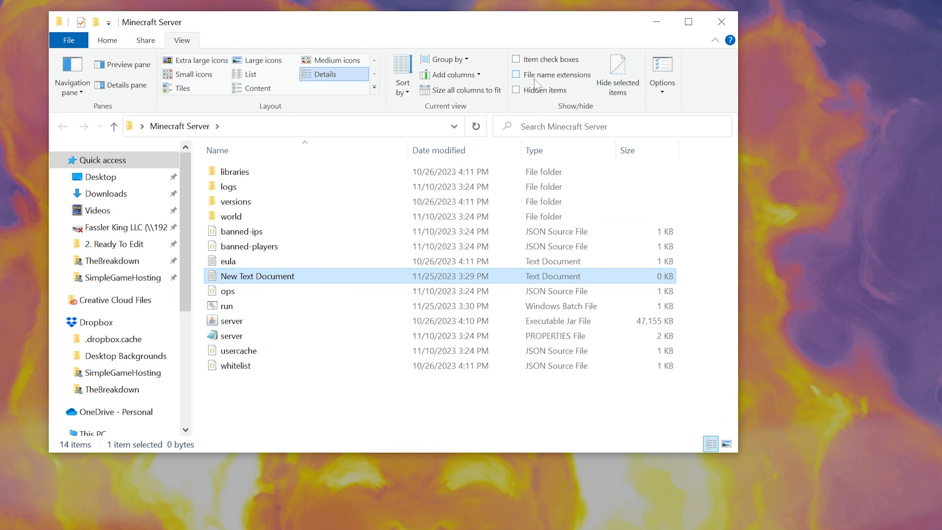
pyautogui.click(536, 77)
pyautogui.click(535, 76)
pyautogui.click(536, 77)
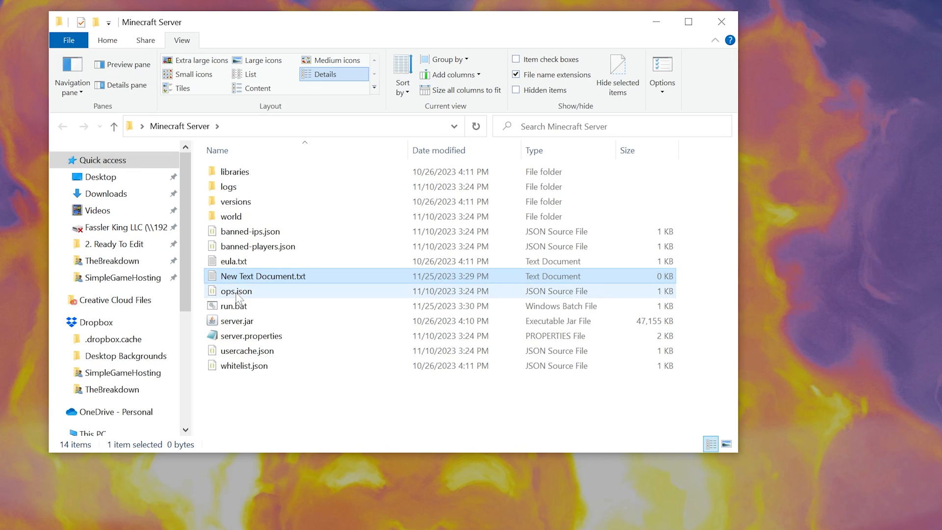
pyautogui.click(241, 305)
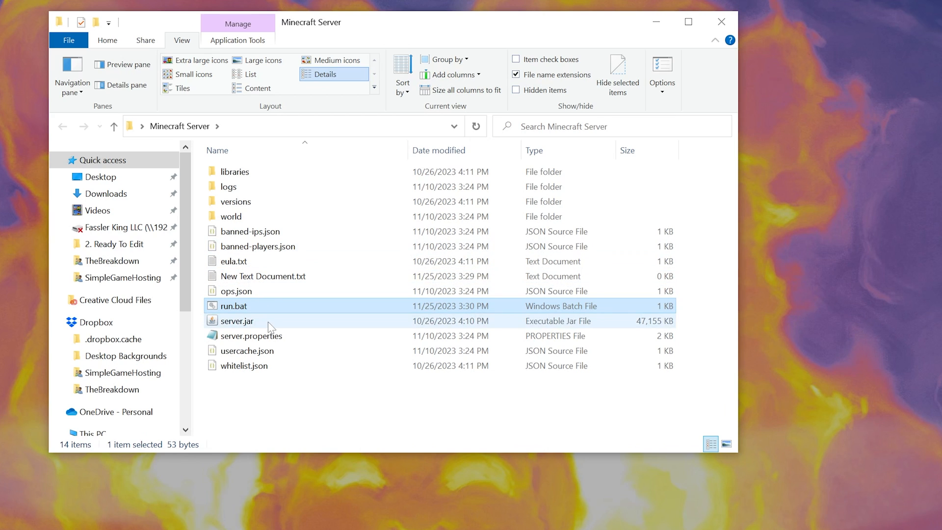
# - Rename server.jar to paper-mc-1.14.jar
pyautogui.click(265, 325)
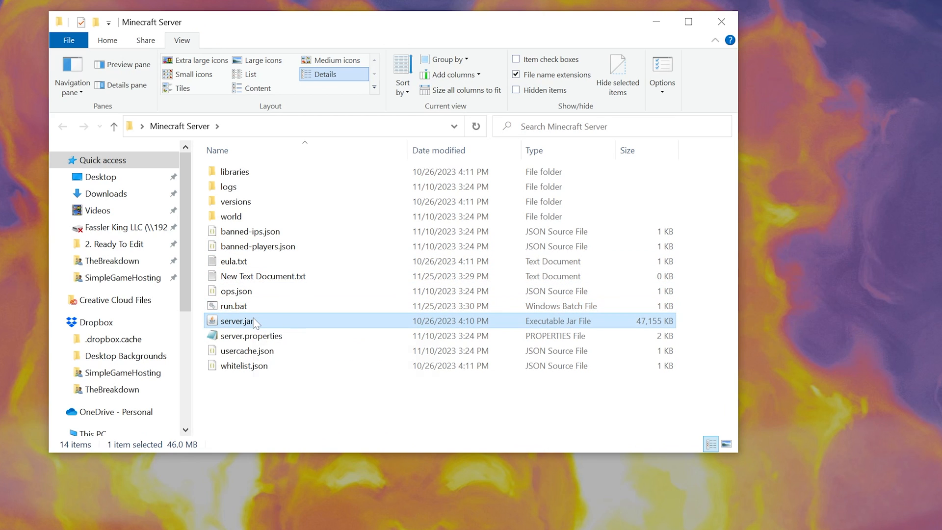
pyautogui.rightClick(254, 324)
pyautogui.click(295, 519)
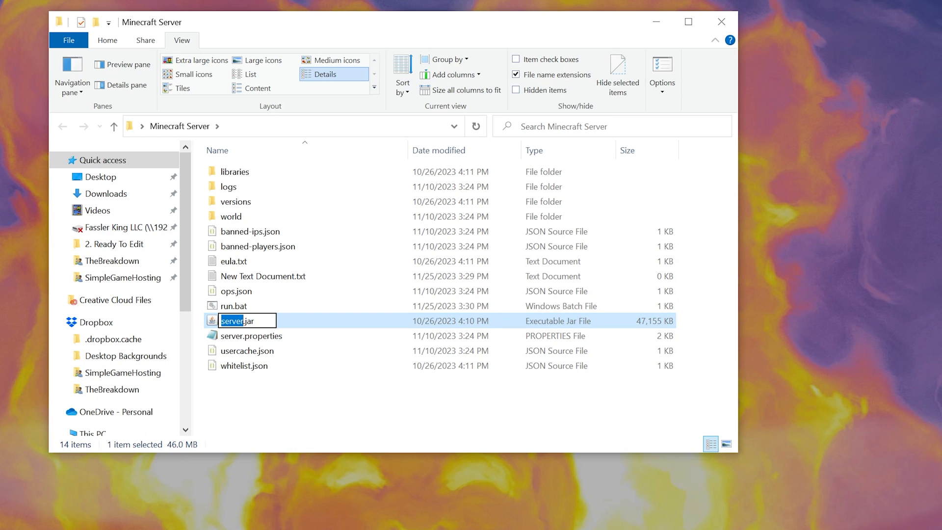
pyautogui.write('paper-mc')
pyautogui.write('-1.12')
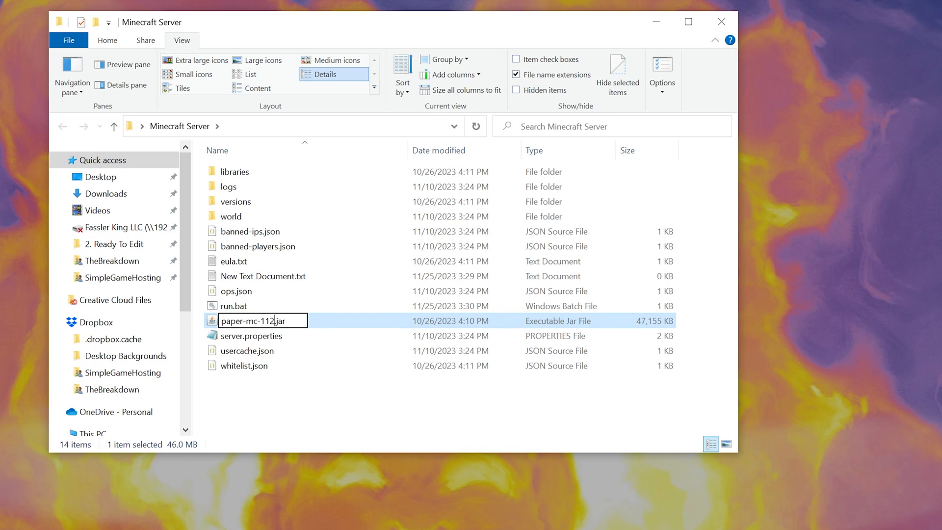
pyautogui.press('BackSpace')
pyautogui.write('4')
pyautogui.press('Return')
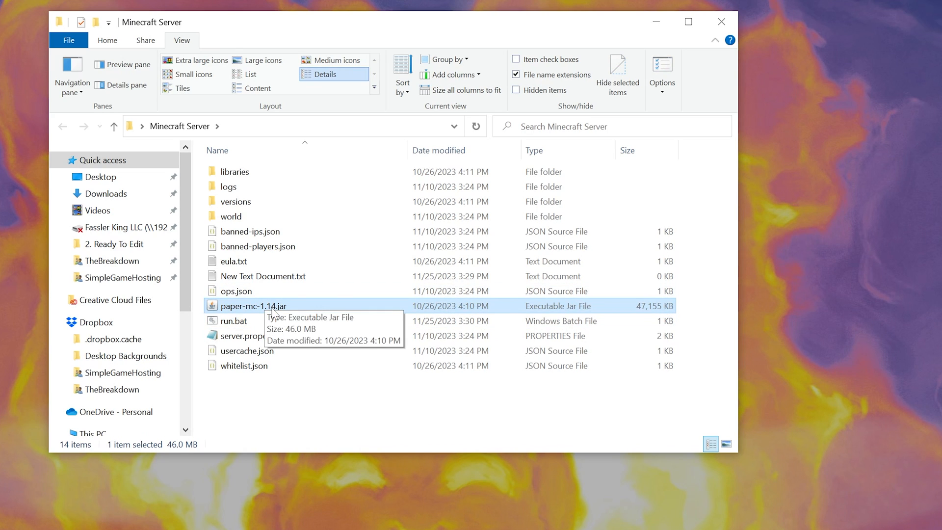
# - Rename the jar back to server.jar and launch the server by running run.bat
pyautogui.rightClick(271, 312)
pyautogui.press('Escape')
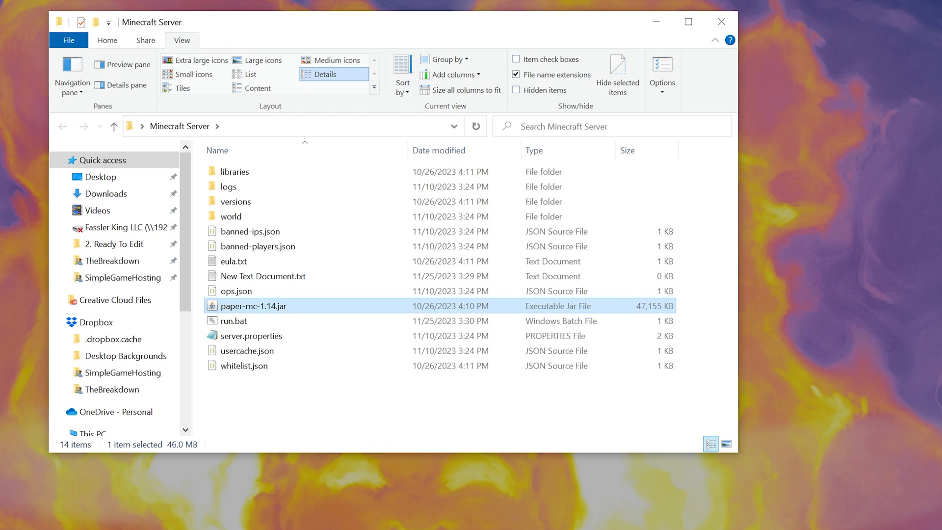
pyautogui.press('F2')
pyautogui.write('server')
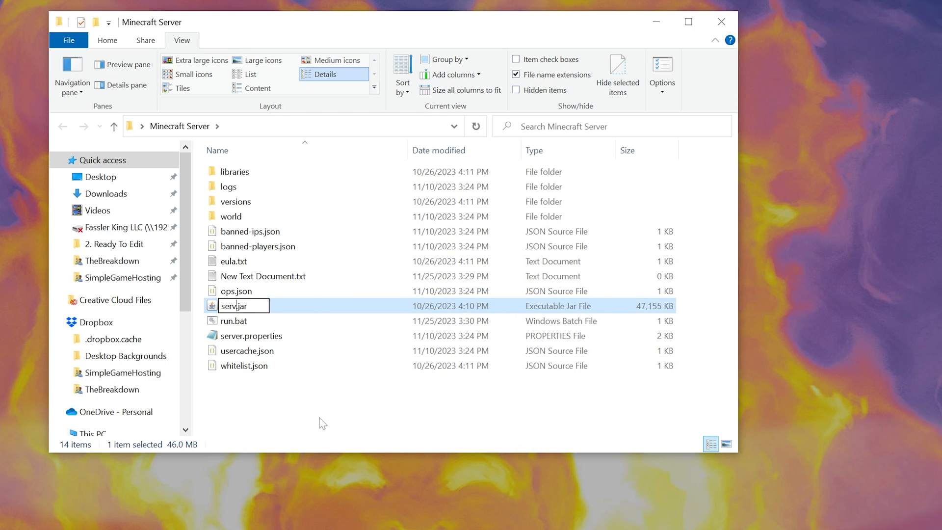
pyautogui.press('Return')
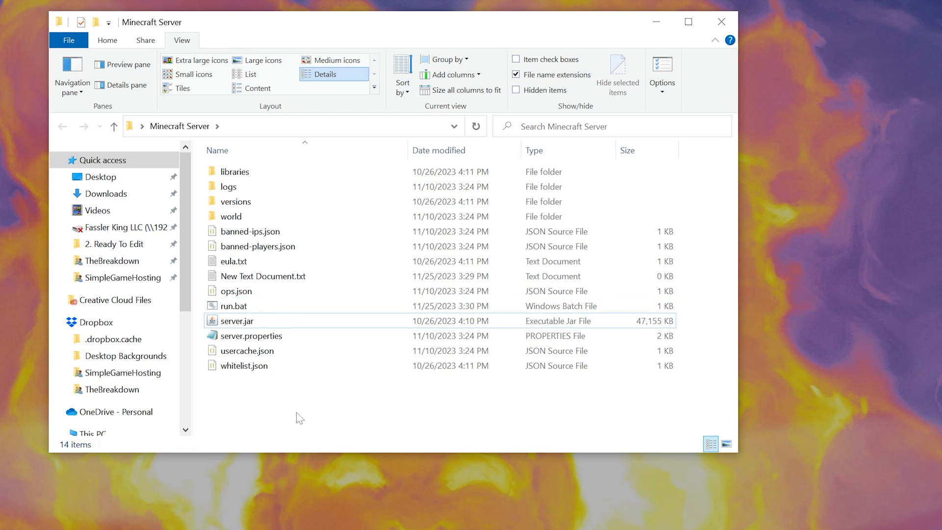
pyautogui.doubleClick(283, 306)
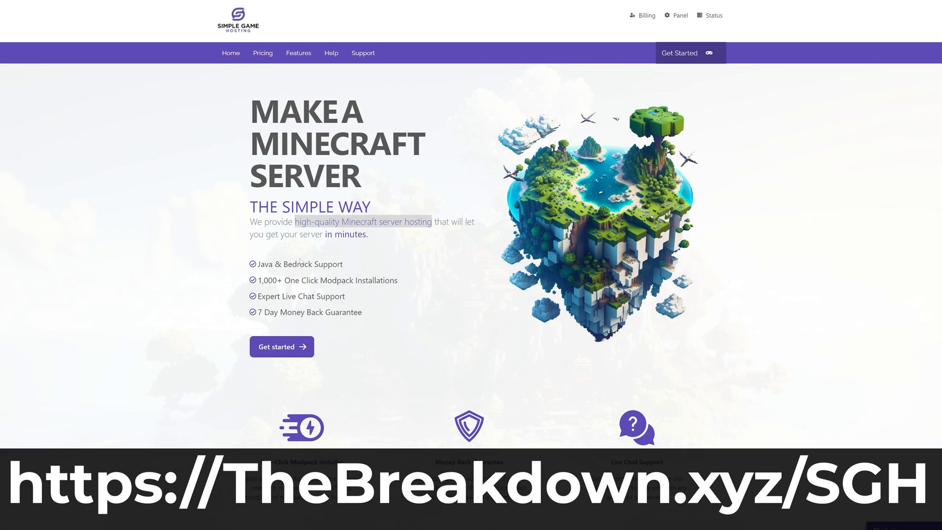
# - On Simple Game Hosting, search modpacks for Pixelmon, view the mods help article and show Forge versions
pyautogui.moveTo(258, 296); pyautogui.dragTo(346, 296)
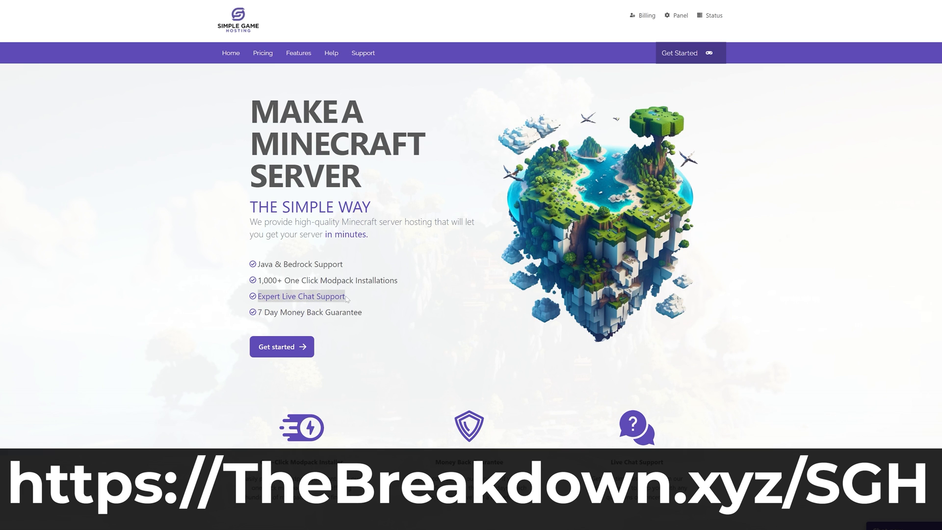
pyautogui.scroll(-3, 368, 302)
pyautogui.scroll(-3, 328, 302)
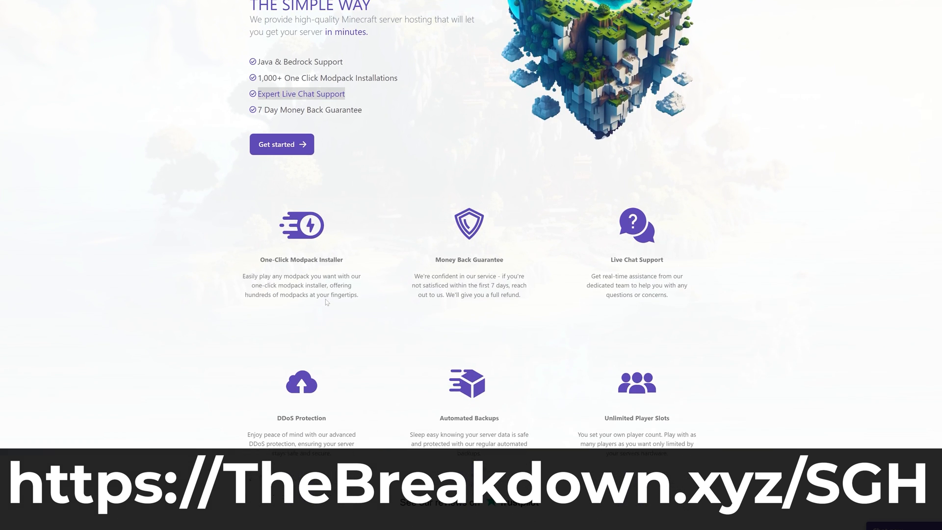
pyautogui.moveTo(261, 260); pyautogui.dragTo(346, 261)
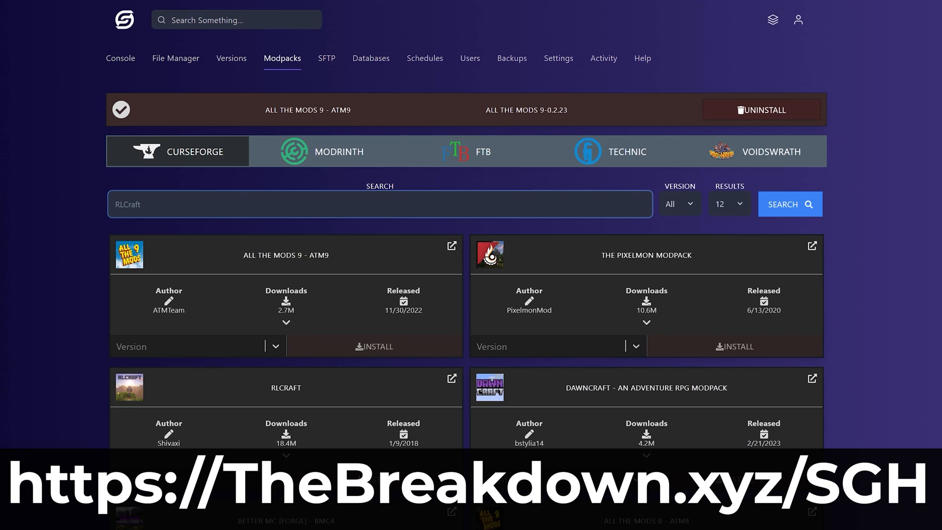
pyautogui.write('Pixelmon')
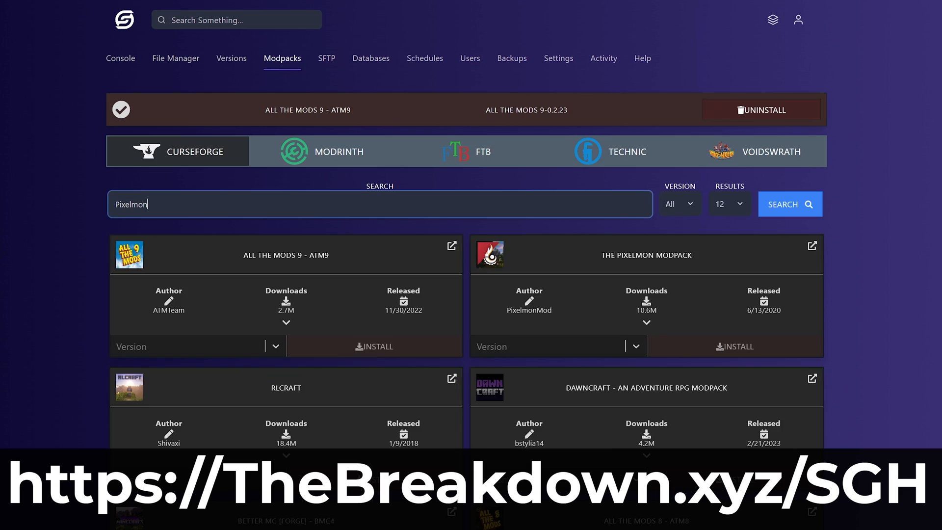
pyautogui.press('Return')
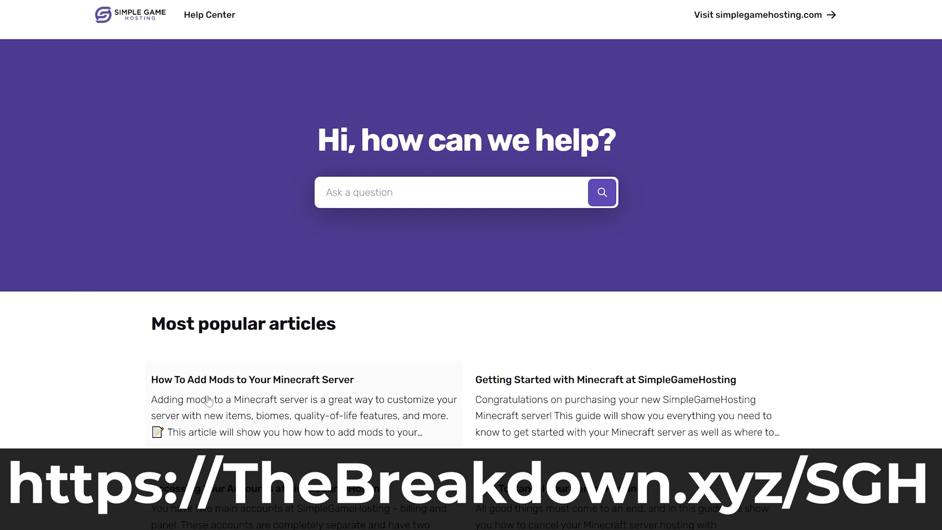
pyautogui.click(208, 400)
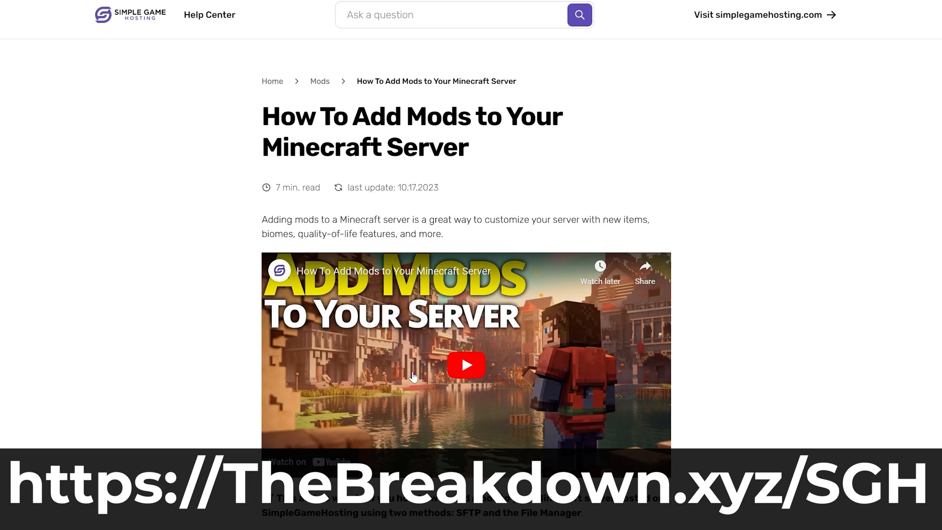
pyautogui.scroll(-5, 412, 375)
pyautogui.scroll(-5, 413, 375)
pyautogui.scroll(-5, 412, 376)
pyautogui.scroll(-6, 401, 364)
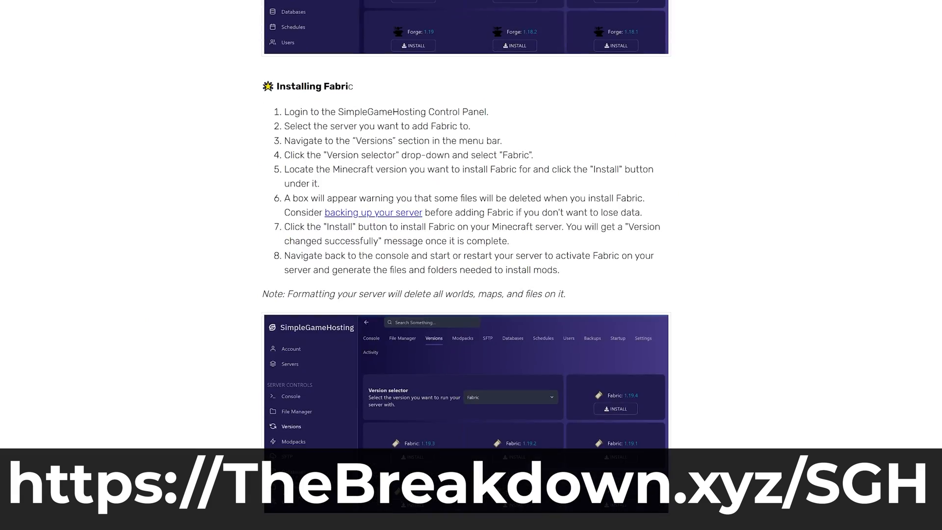
pyautogui.scroll(-6, 401, 364)
pyautogui.scroll(-6, 401, 364)
pyautogui.scroll(-5, 402, 364)
pyautogui.scroll(-6, 399, 359)
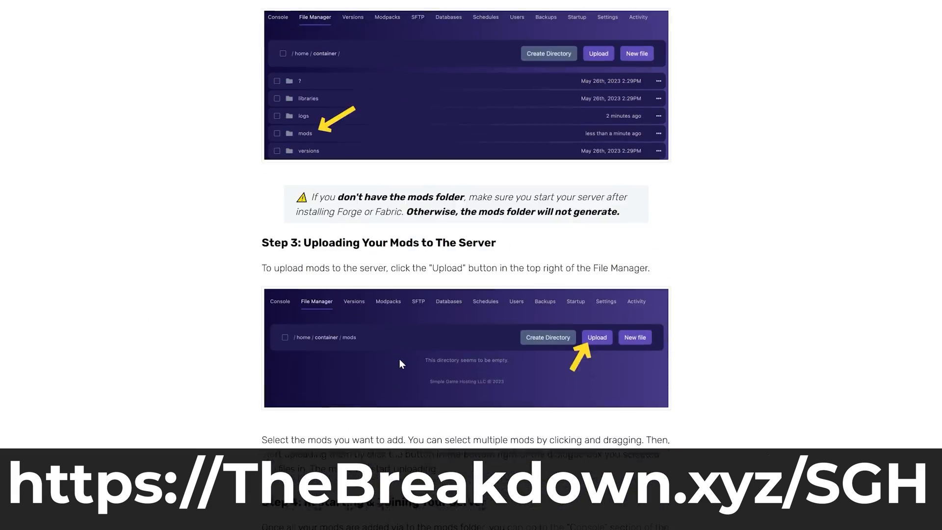
pyautogui.scroll(-6, 400, 359)
pyautogui.scroll(-4, 400, 358)
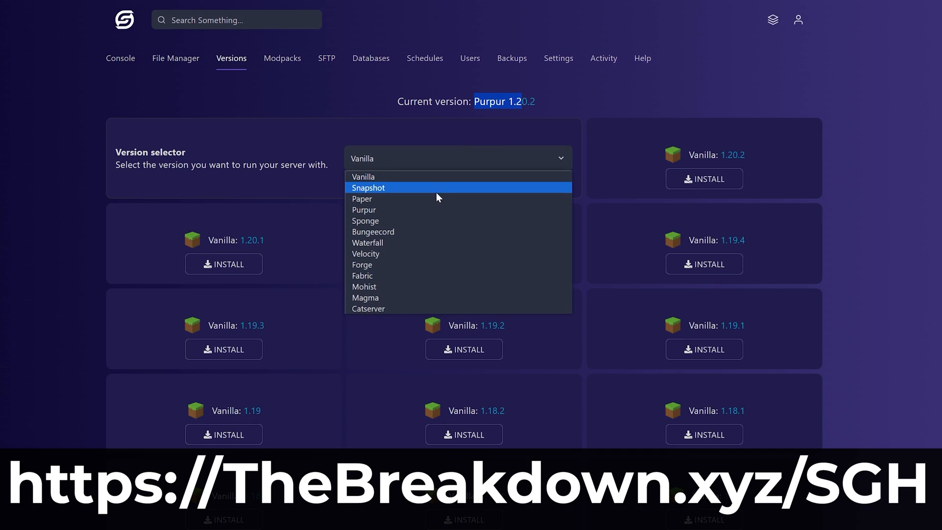
pyautogui.click(429, 263)
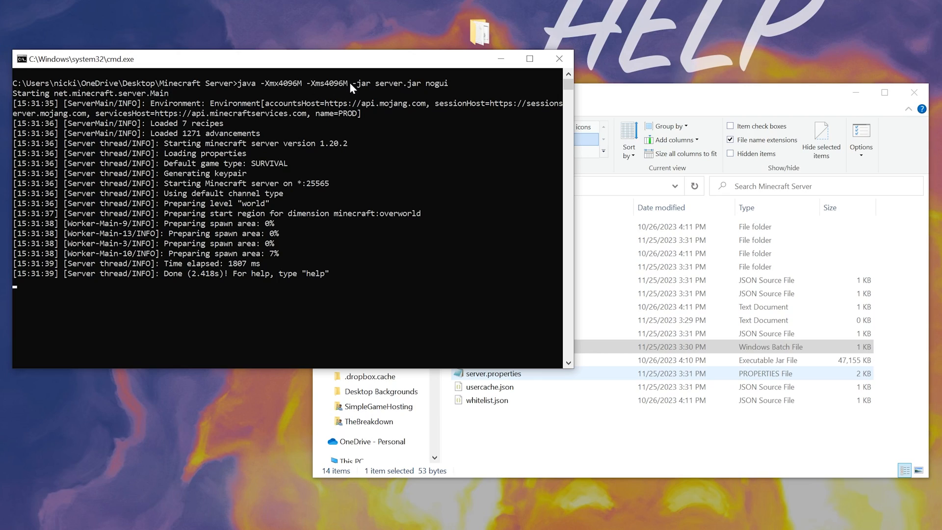
# - Bring the Minecraft Server folder window in front of the finished server console
pyautogui.click(447, 389)
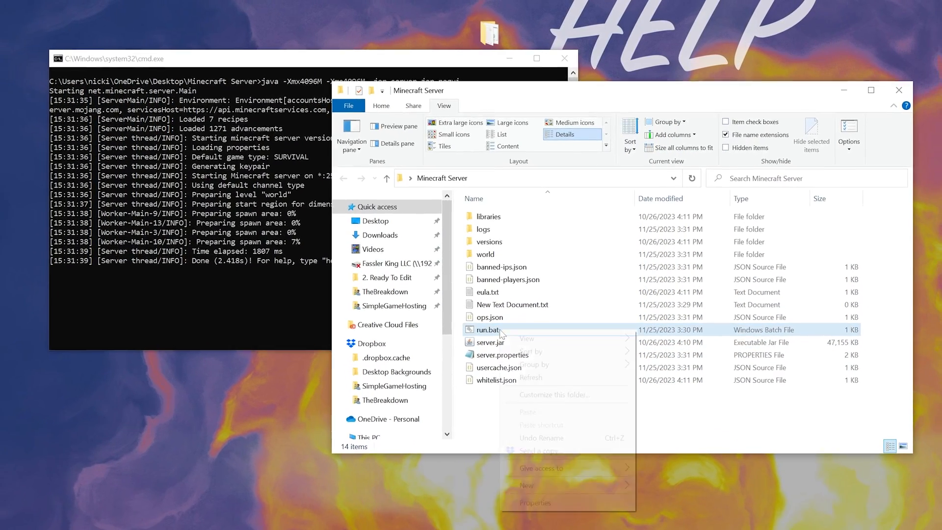
# - Open run.bat for editing in Notepad from its right-click menu
pyautogui.rightClick(515, 352)
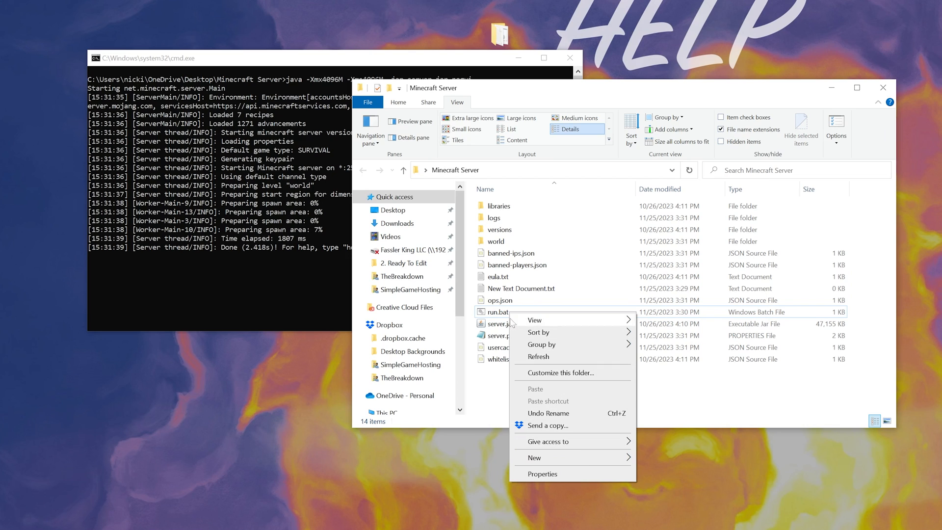
pyautogui.rightClick(496, 316)
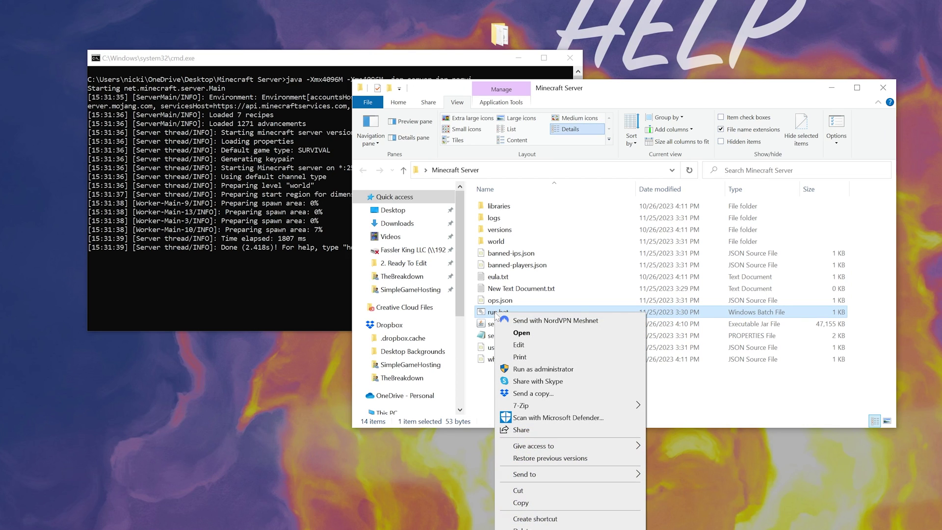
pyautogui.click(537, 337)
# - Change -Xmx4096M and -Xms4096M to 6000M and save run.bat
pyautogui.click(615, 160)
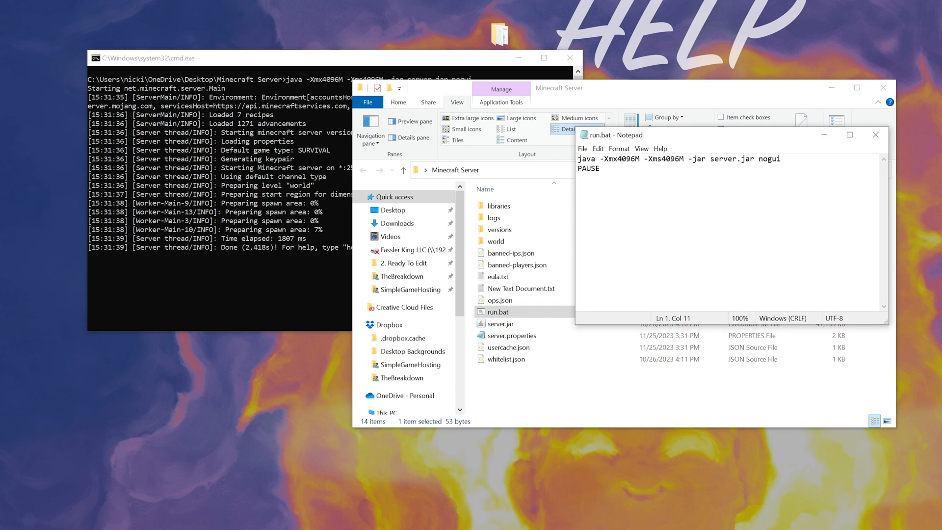
pyautogui.press('BackSpace')
pyautogui.write('6')
pyautogui.moveTo(665, 159); pyautogui.dragTo(679, 158)
pyautogui.write('00')
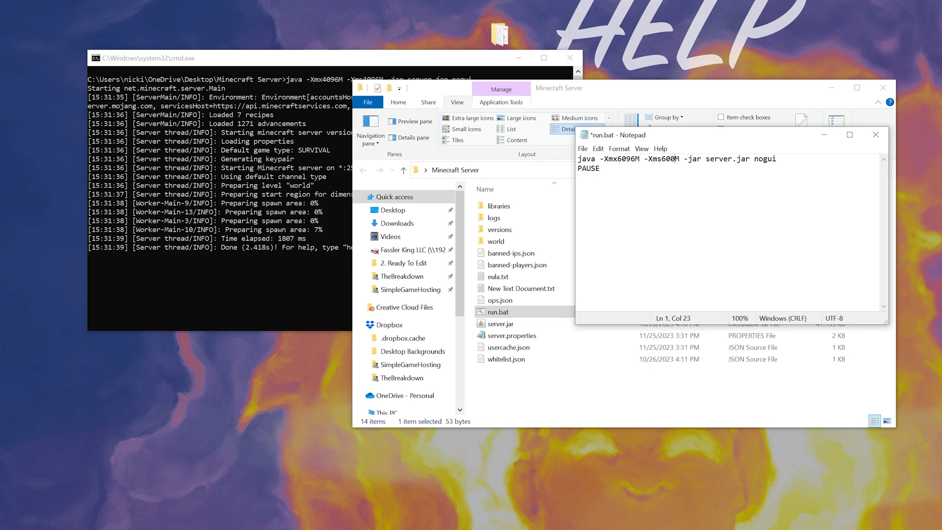
pyautogui.write('0')
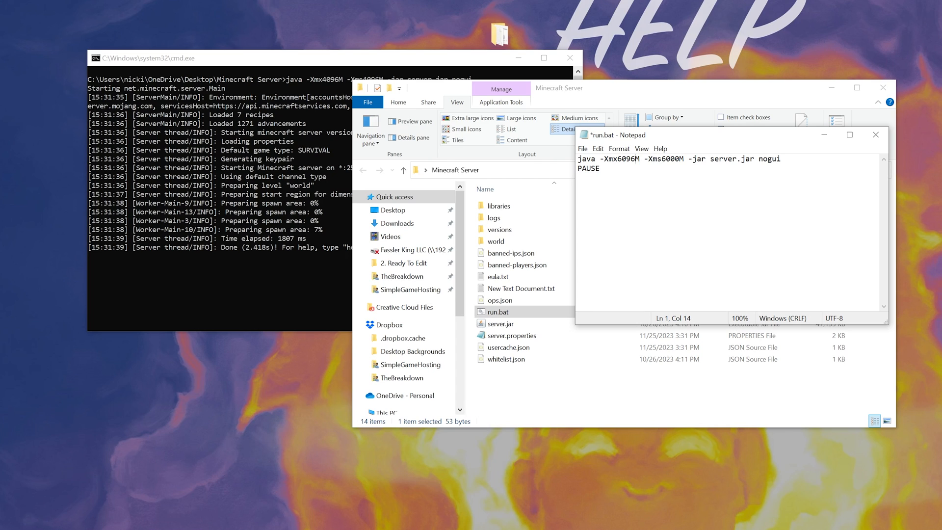
pyautogui.press('BackSpace')
pyautogui.write('00')
pyautogui.hotkey('ctrl', 's')
# - Close Notepad, stop the running 4096M server and close its console window
pyautogui.click(875, 135)
pyautogui.click(213, 175)
pyautogui.write('stop')
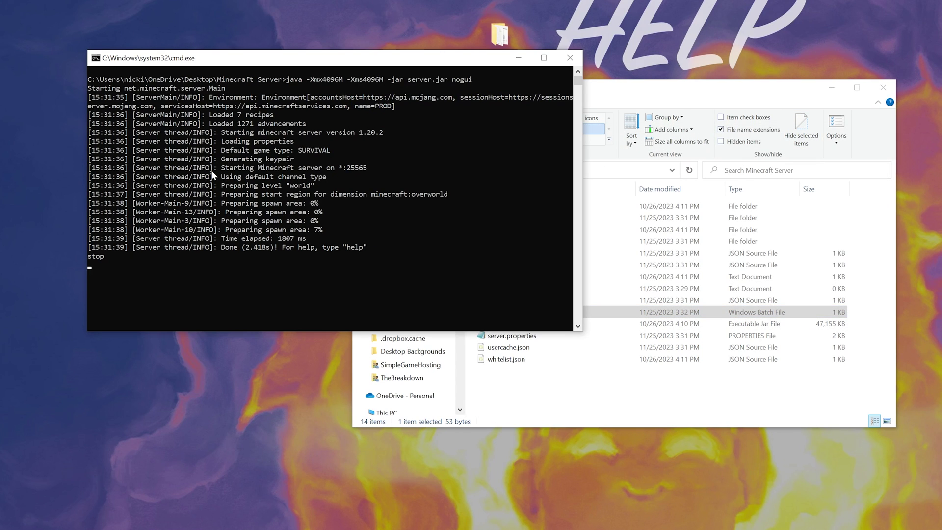
pyautogui.press('Return')
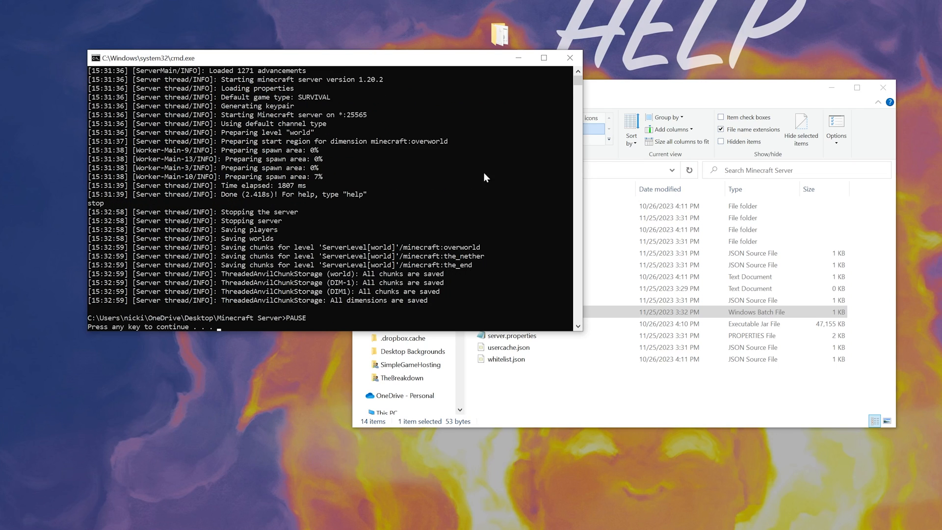
pyautogui.click(467, 260)
pyautogui.press('Return')
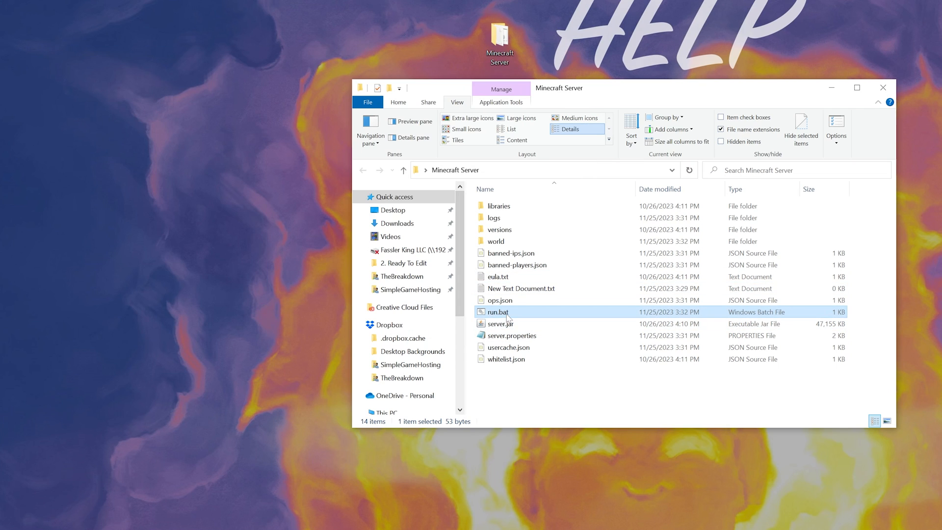
# - Relaunch the server from run.bat with the new 6000M memory settings
pyautogui.doubleClick(508, 311)
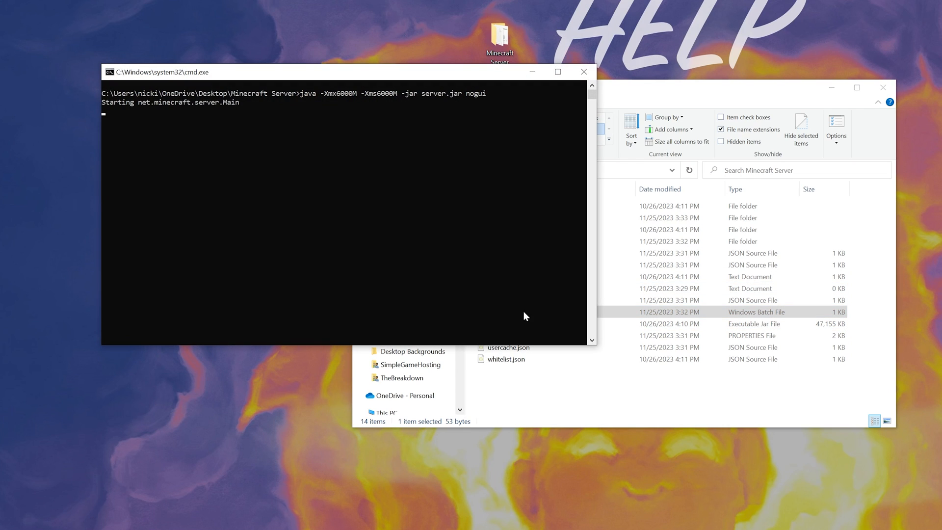